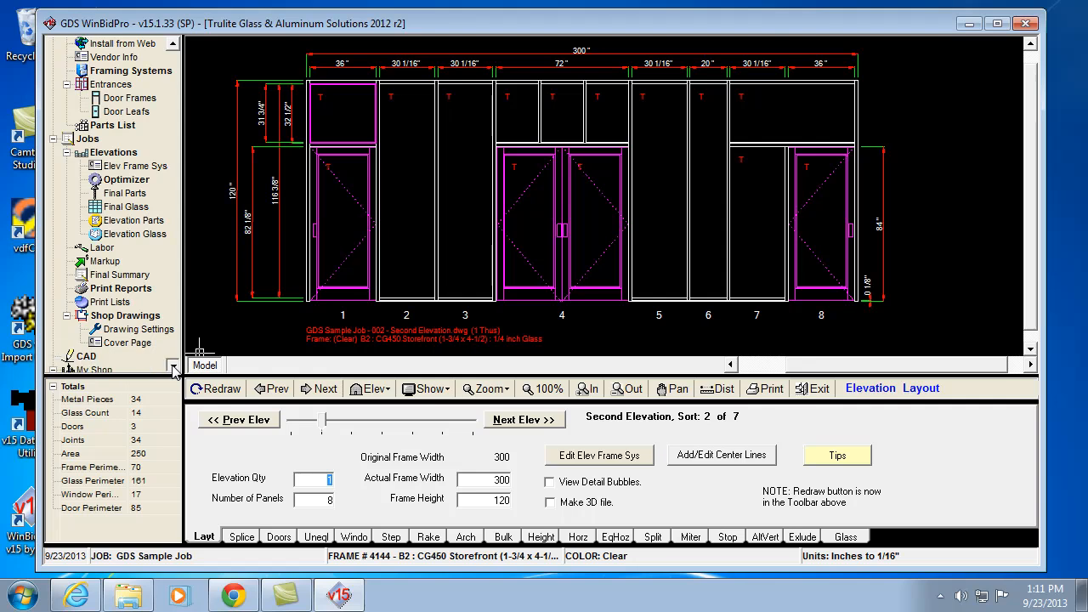
Open the Second Elevation drawing in the CAD editor
left_click(173, 367)
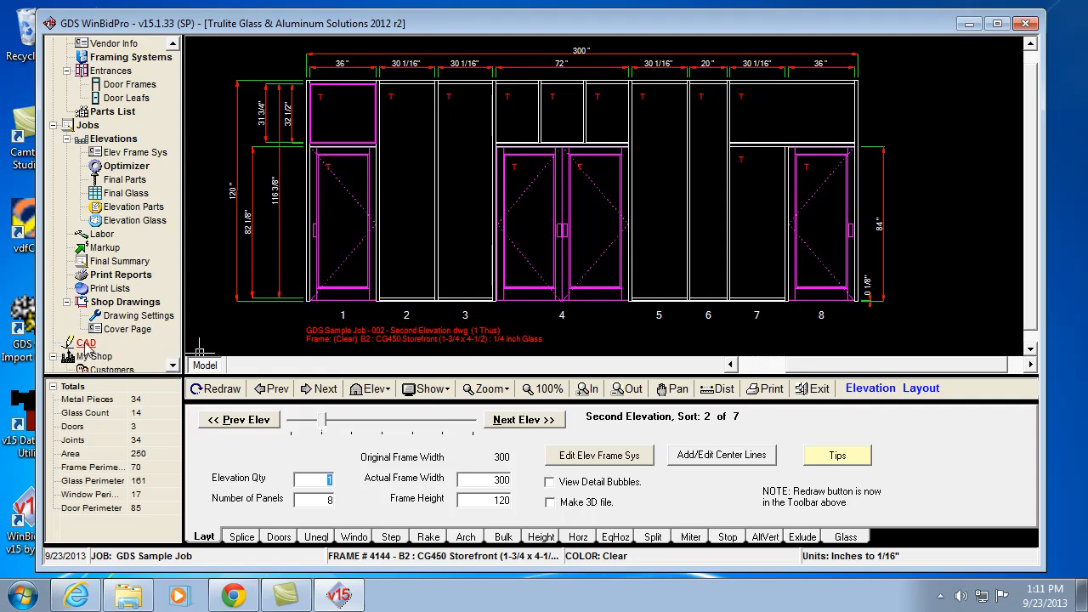
left_click(86, 345)
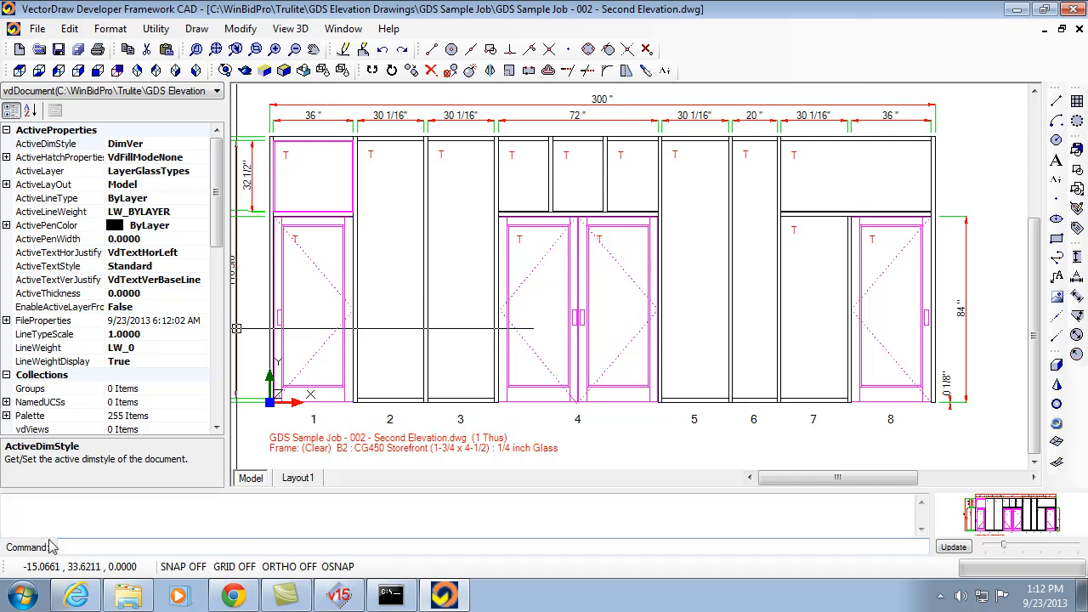
Change the text string of the "T" glass label in panel 3 to "Text String"
left_click(443, 155)
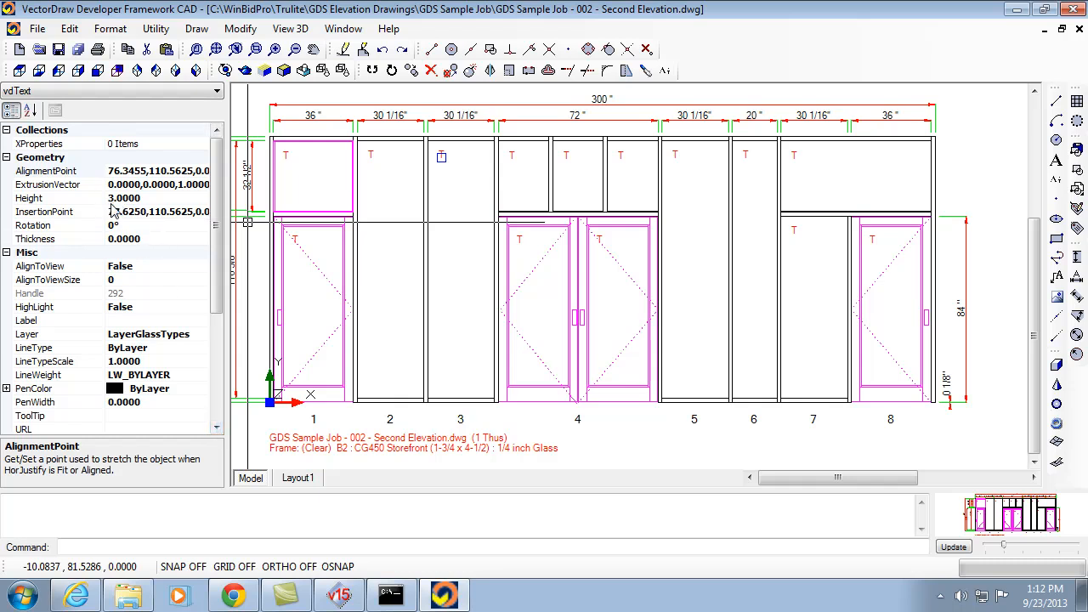
left_click(218, 428)
left_click(218, 429)
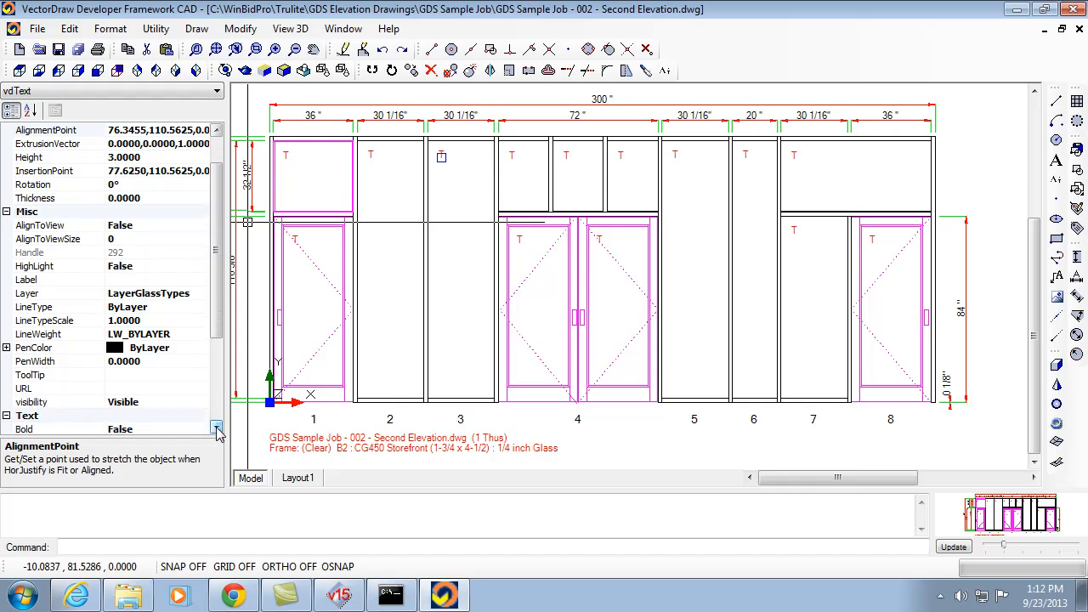
left_click(218, 429)
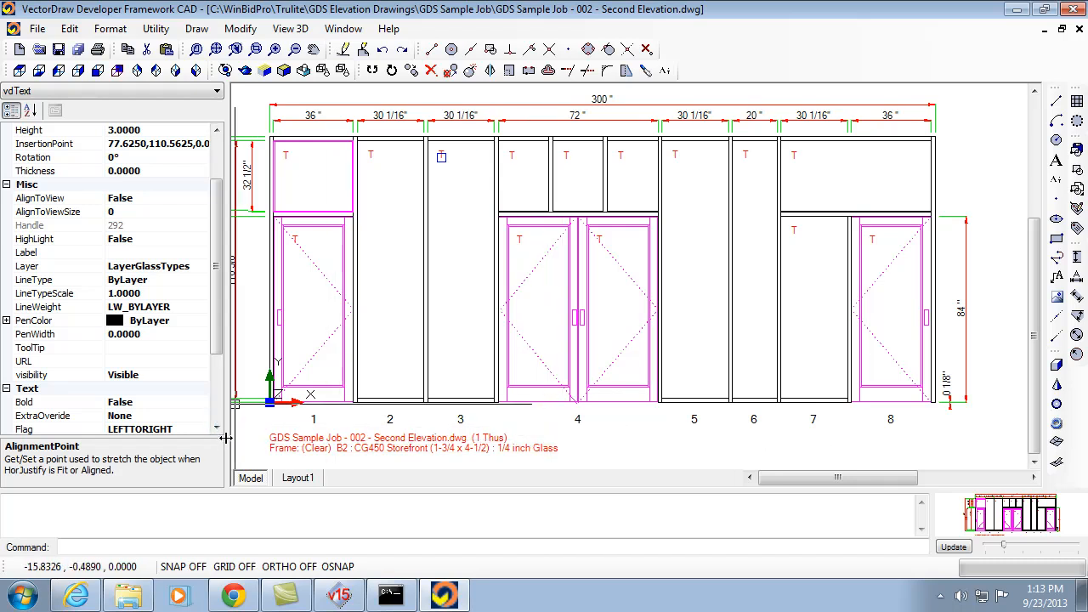
left_click(218, 428)
left_click(218, 429)
left_click(218, 429)
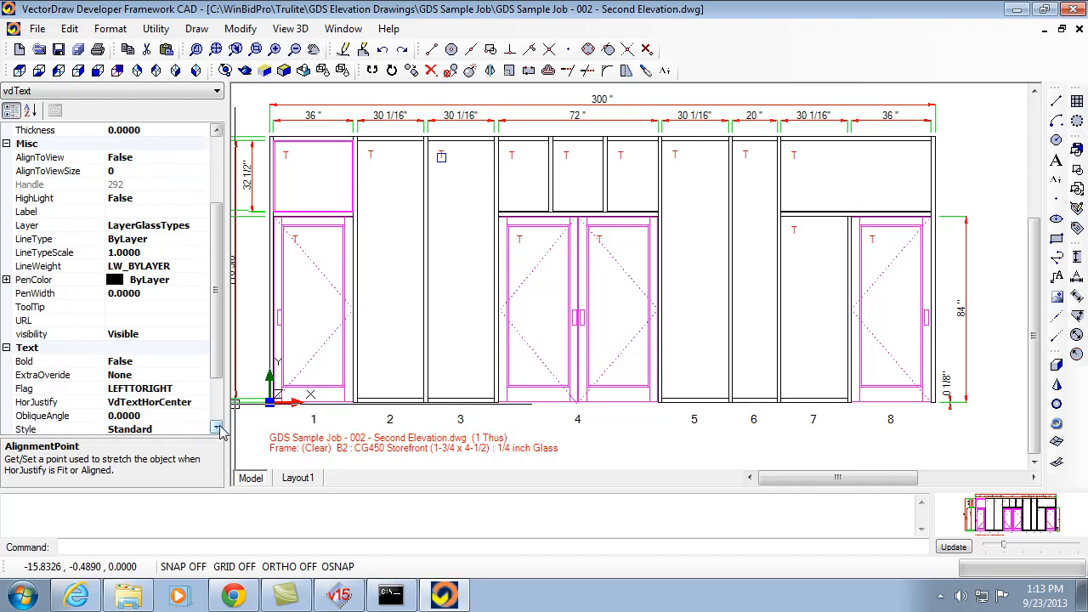
left_click(218, 429)
left_click(218, 429)
left_click(217, 429)
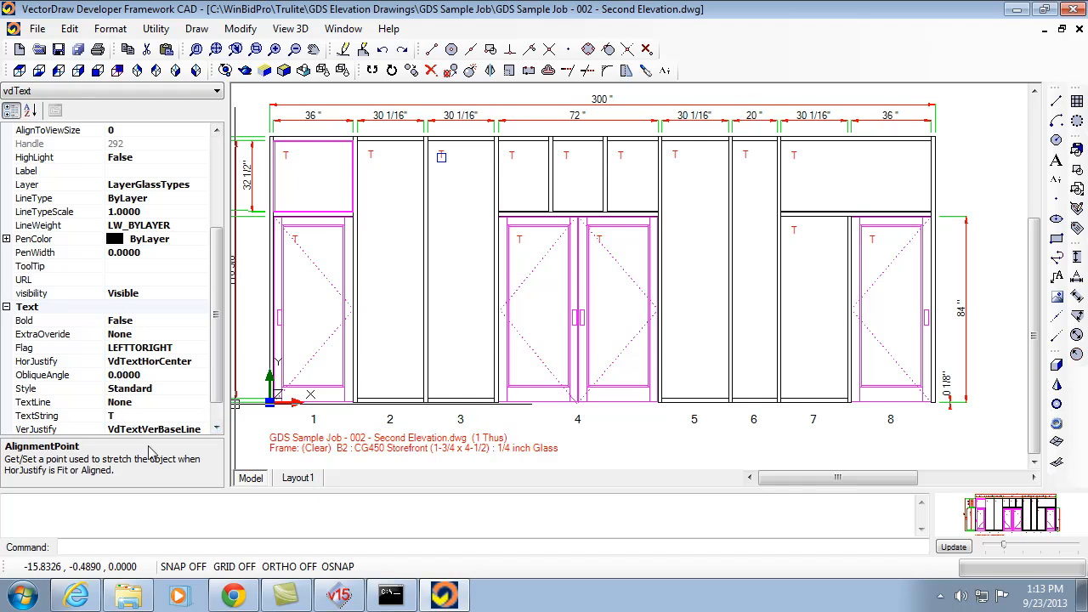
left_click(217, 429)
left_click(218, 428)
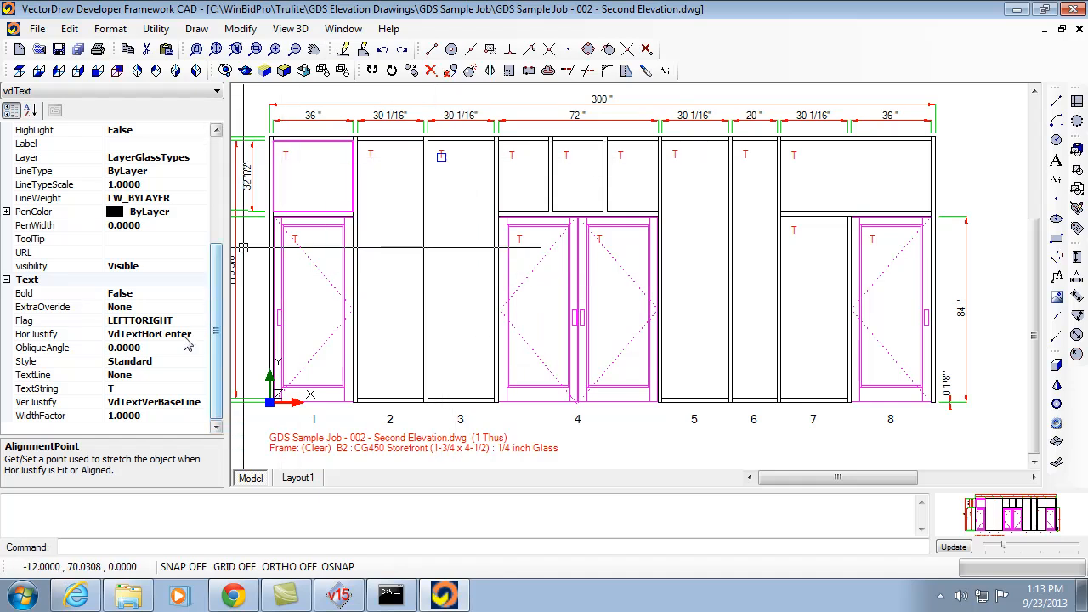
left_click(124, 389)
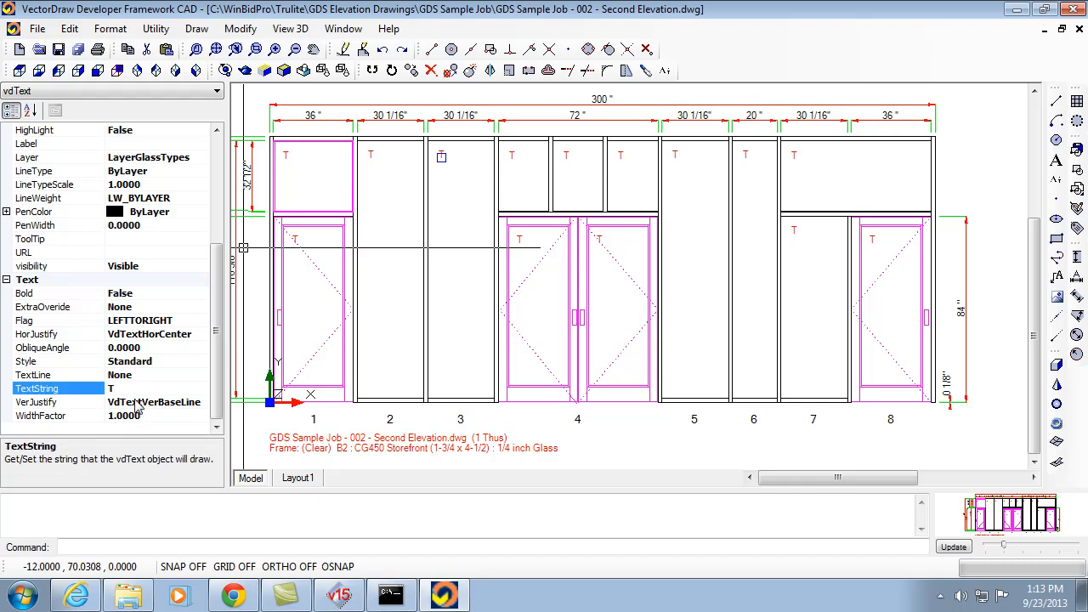
type("ext String")
key("Return")
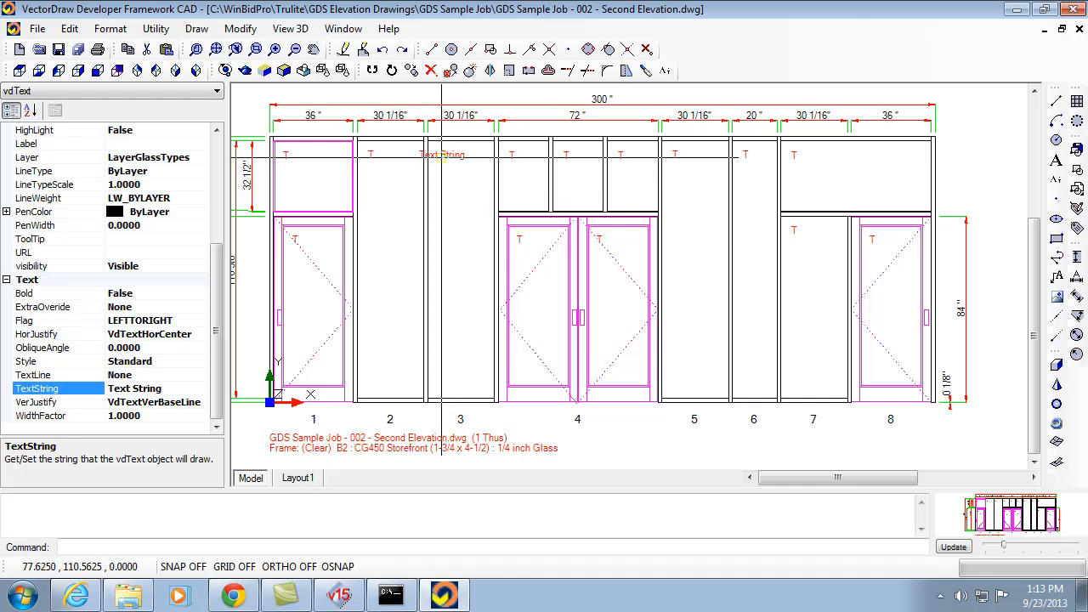
Move the "Text String" label about 8 units right and 10 units down so it sits inside panel 3
left_click(241, 29)
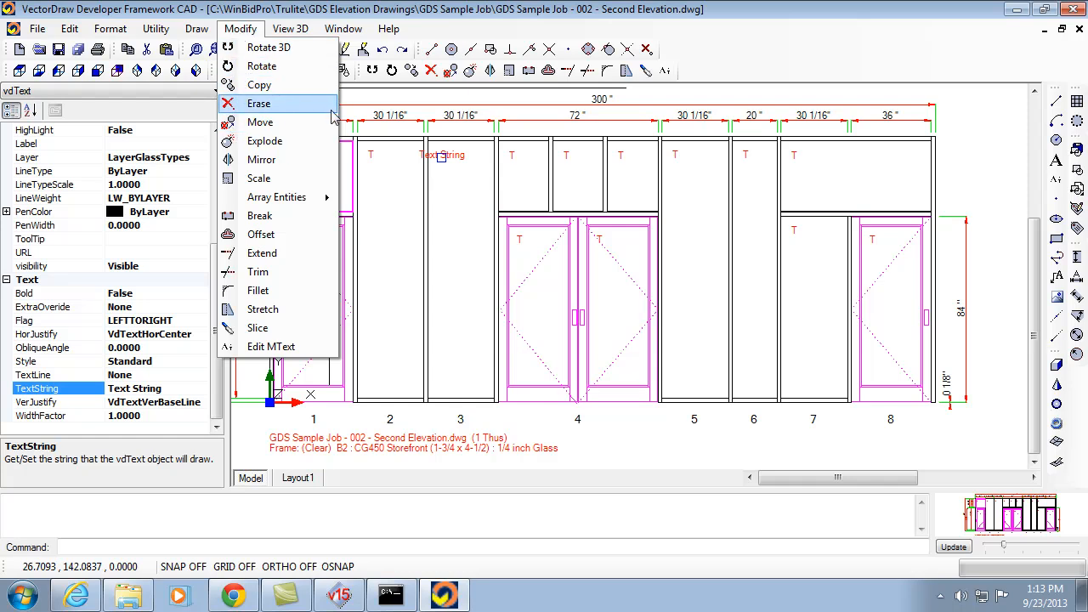
left_click(260, 123)
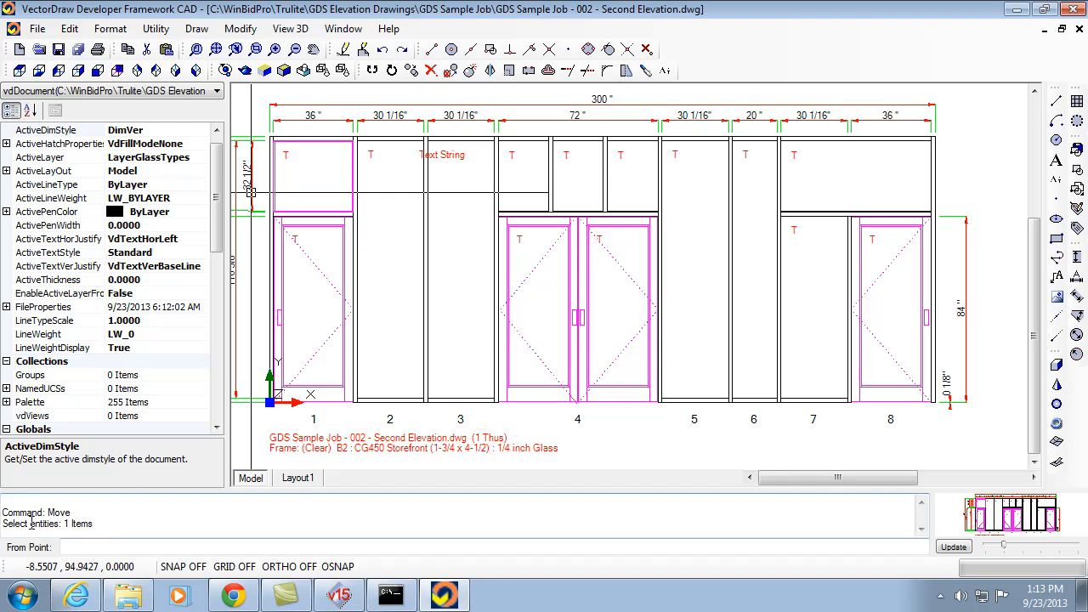
left_click(449, 155)
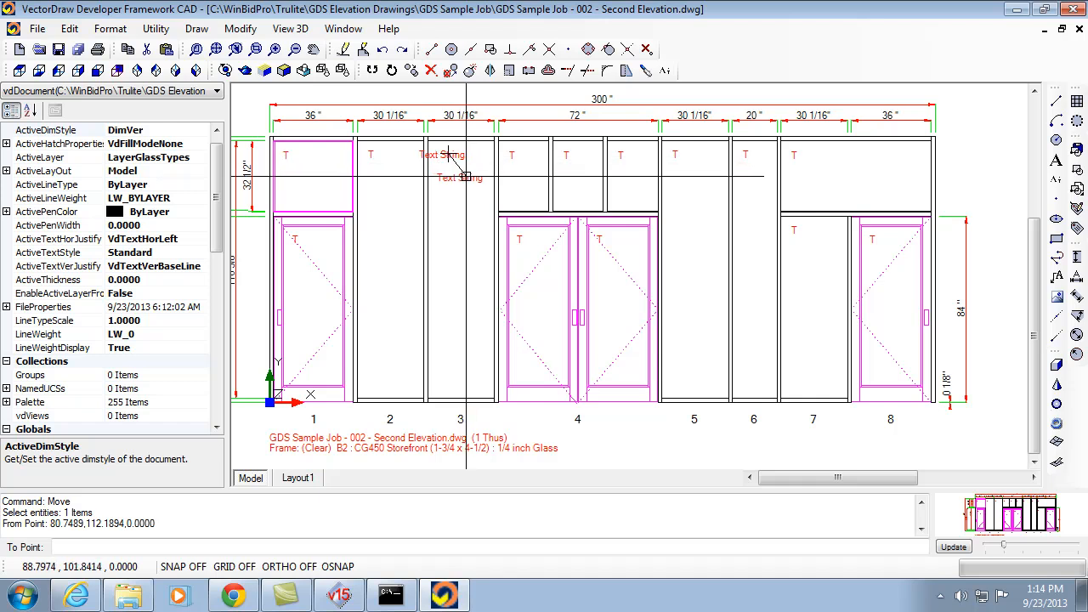
left_click(466, 177)
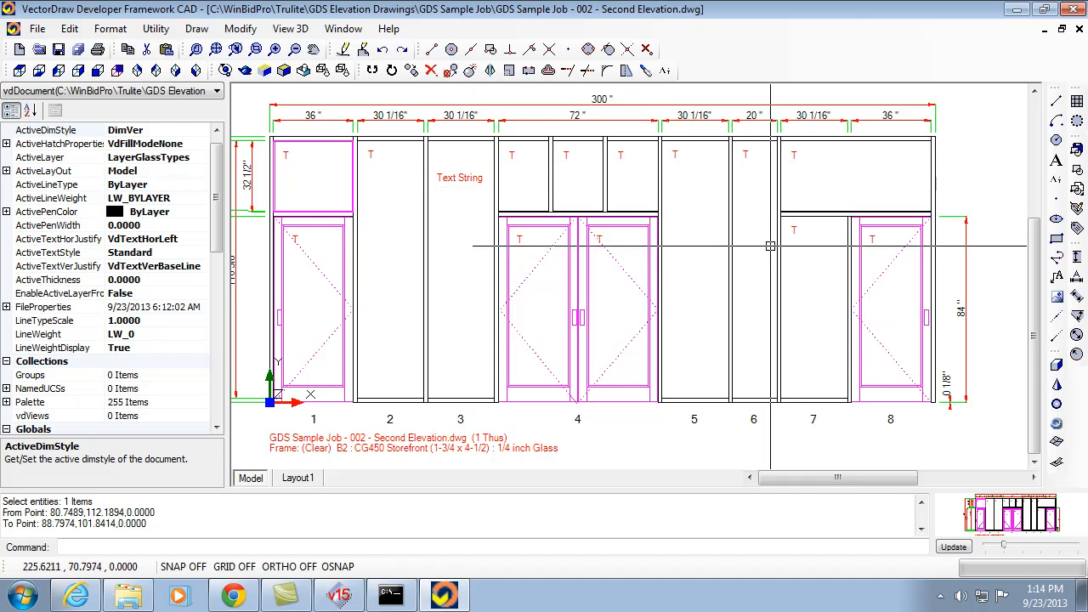
Move the two-line title text below the elevation about 92 units to the right, starting near panel 4
left_click(449, 447)
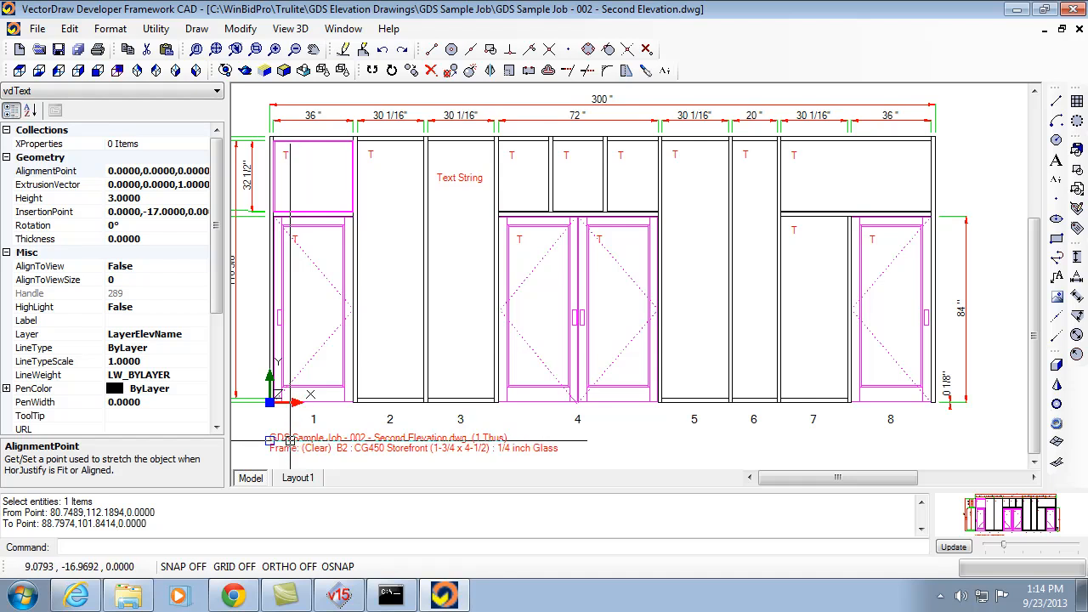
right_click(376, 452)
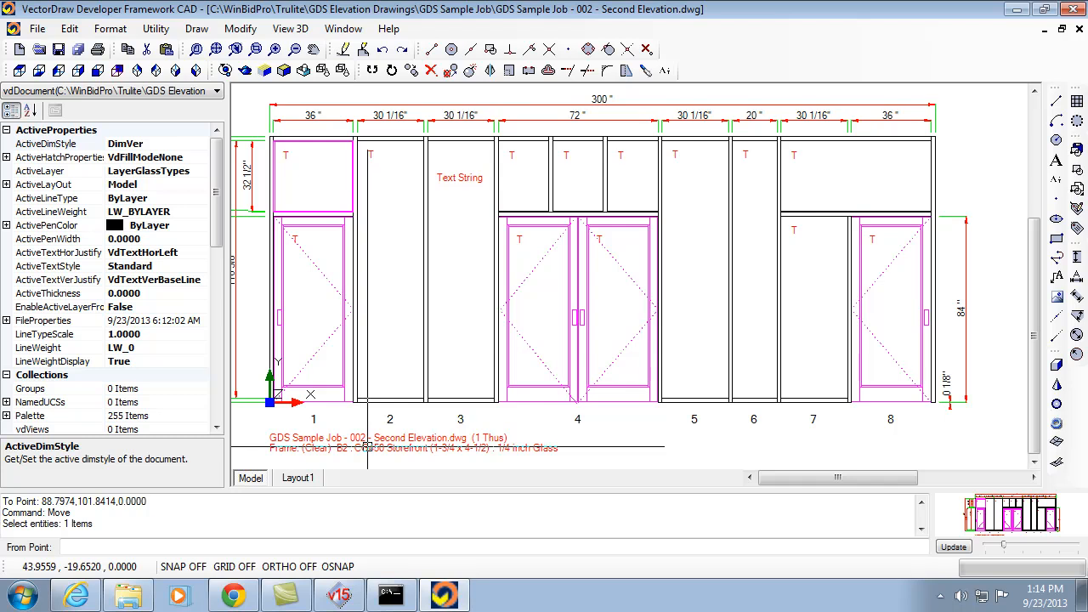
left_click(367, 446)
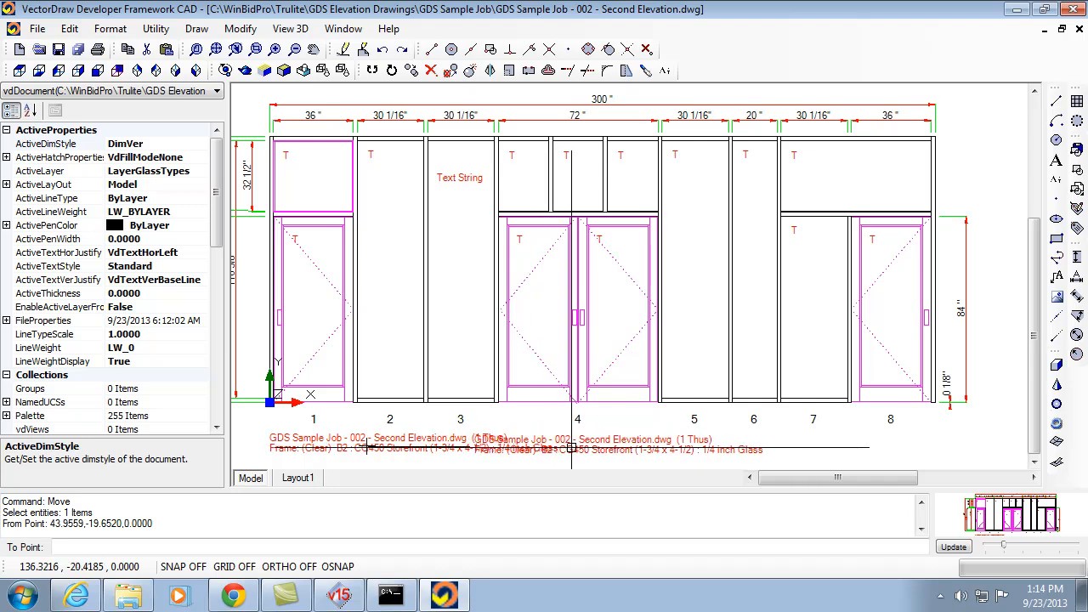
left_click(573, 446)
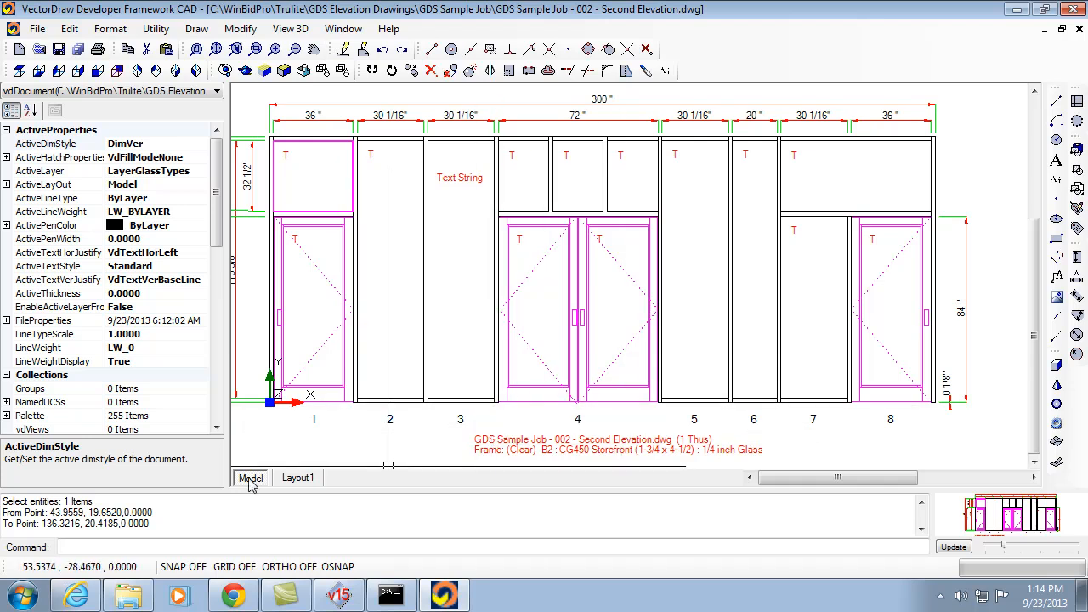
Repeat the Move command on the title text, shifting it about 53 units left so it starts beneath panel 2
left_click(475, 443)
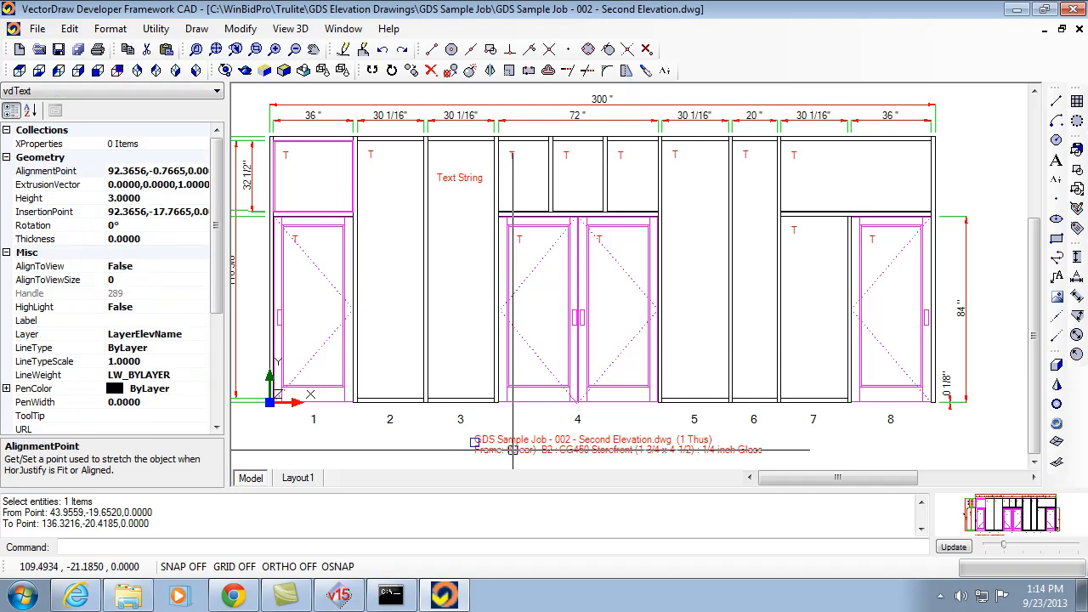
key("Return")
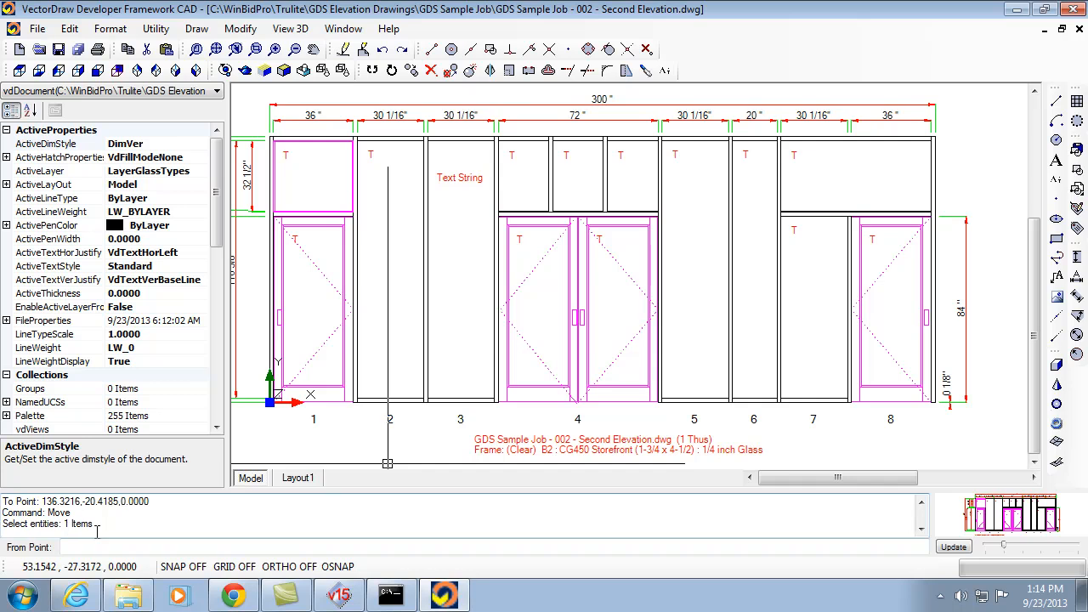
left_click(500, 449)
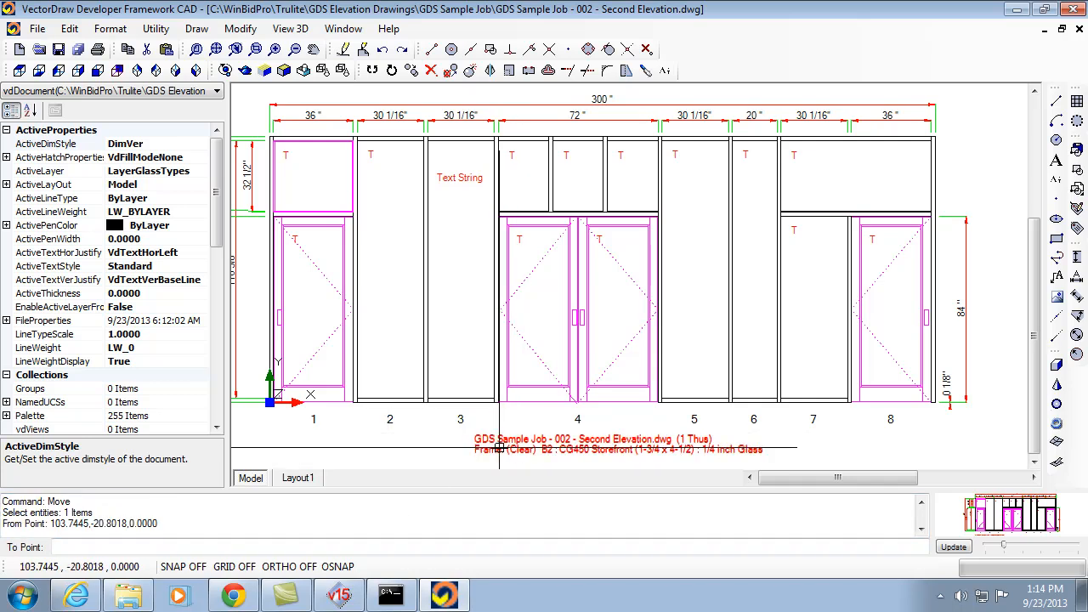
left_click(381, 448)
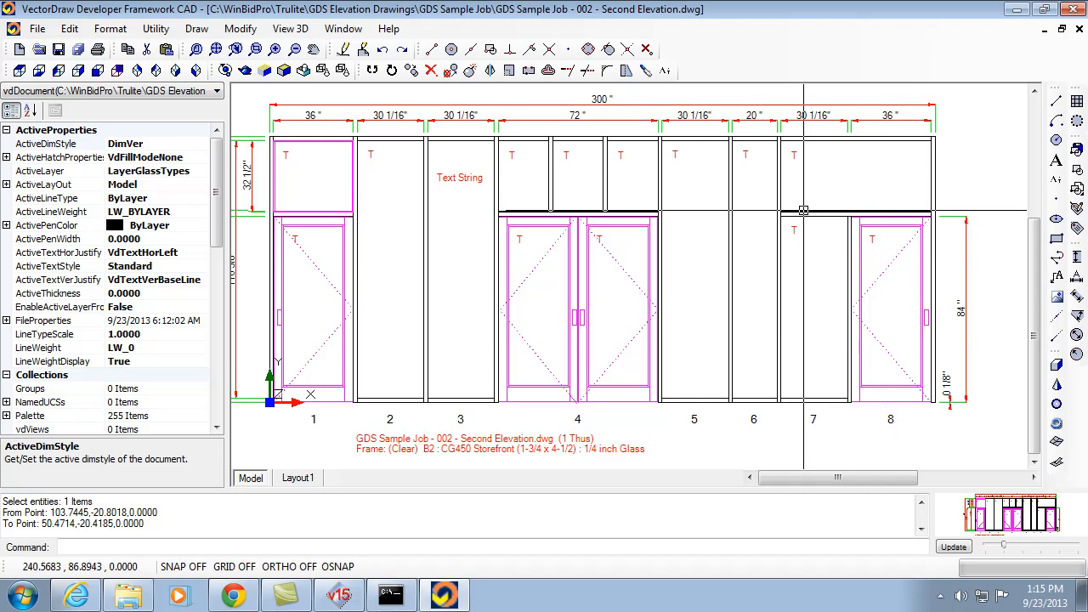
key("Escape")
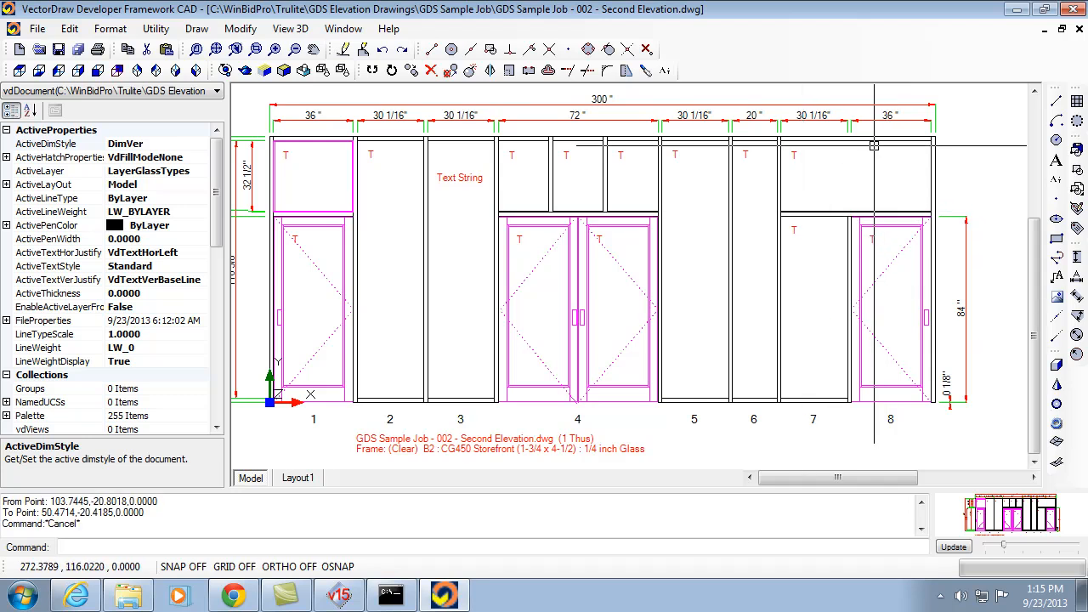
Place the text "This is very small" at 0° rotation beneath panel 6, level with the title's first line
left_click(1057, 162)
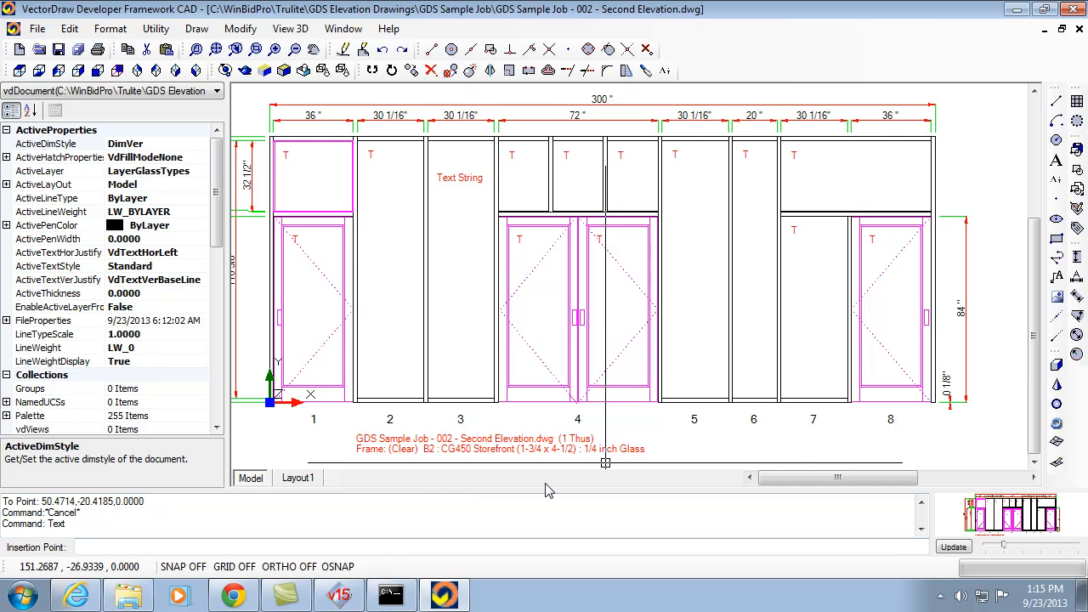
left_click(734, 440)
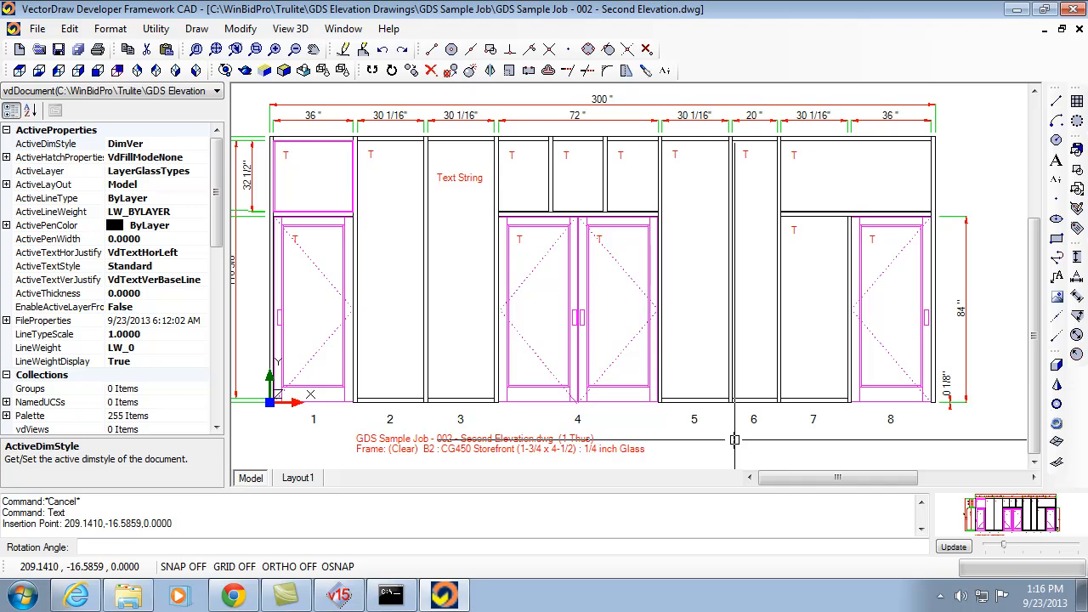
key("Return")
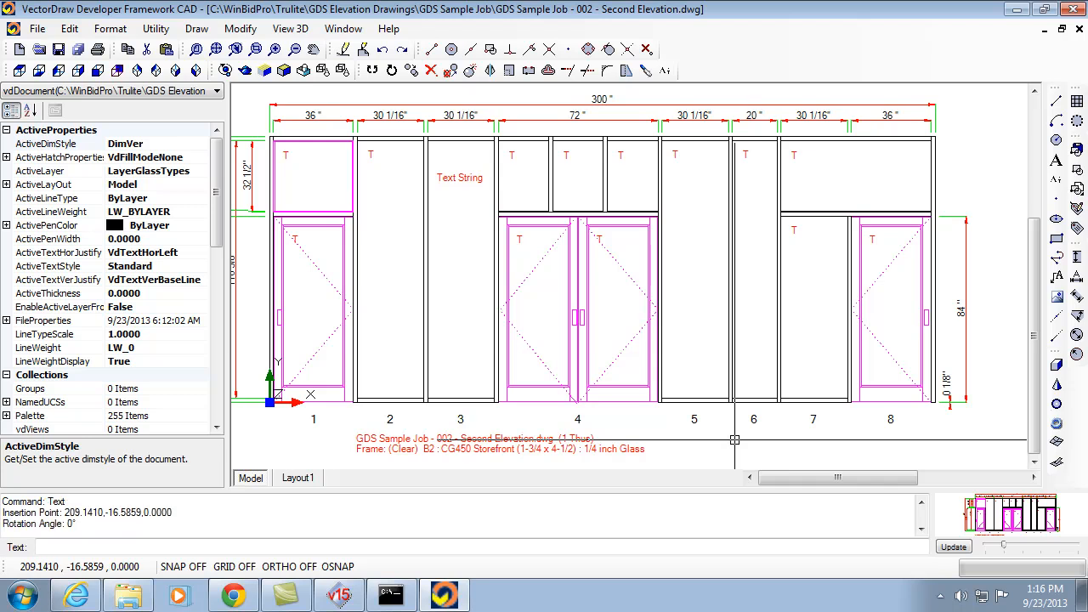
type("T")
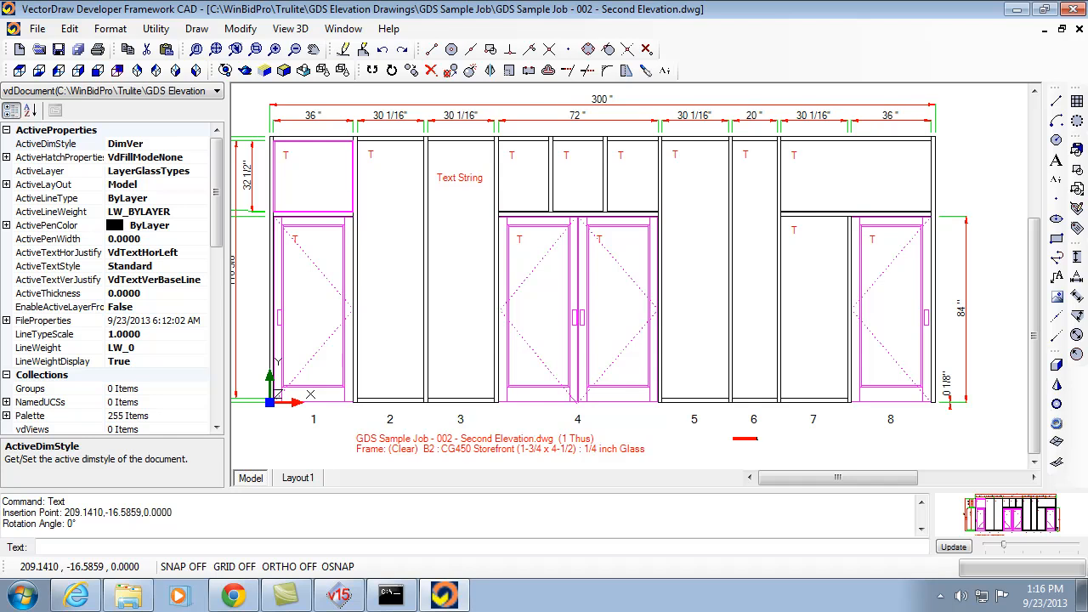
type("This is very small")
key("Return")
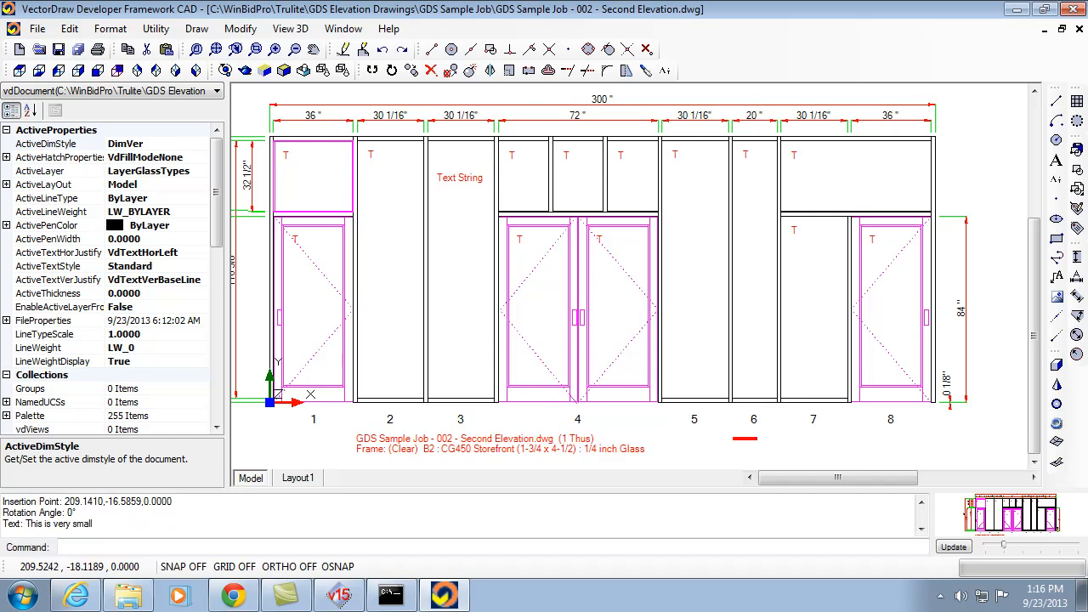
Set the height of the new text beneath panel 6 to 3
left_click(744, 438)
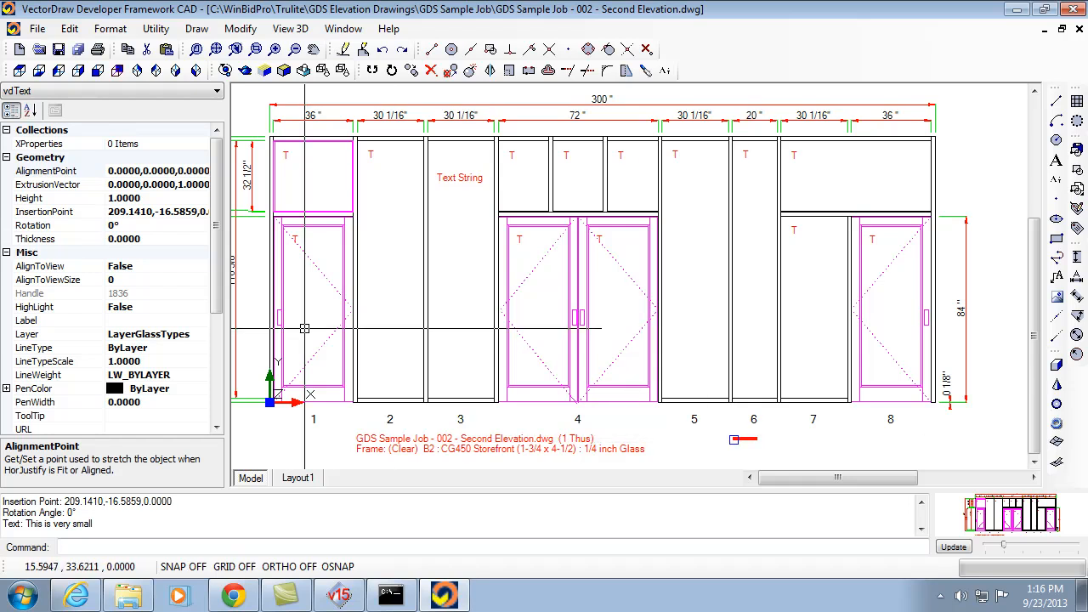
left_click(112, 199)
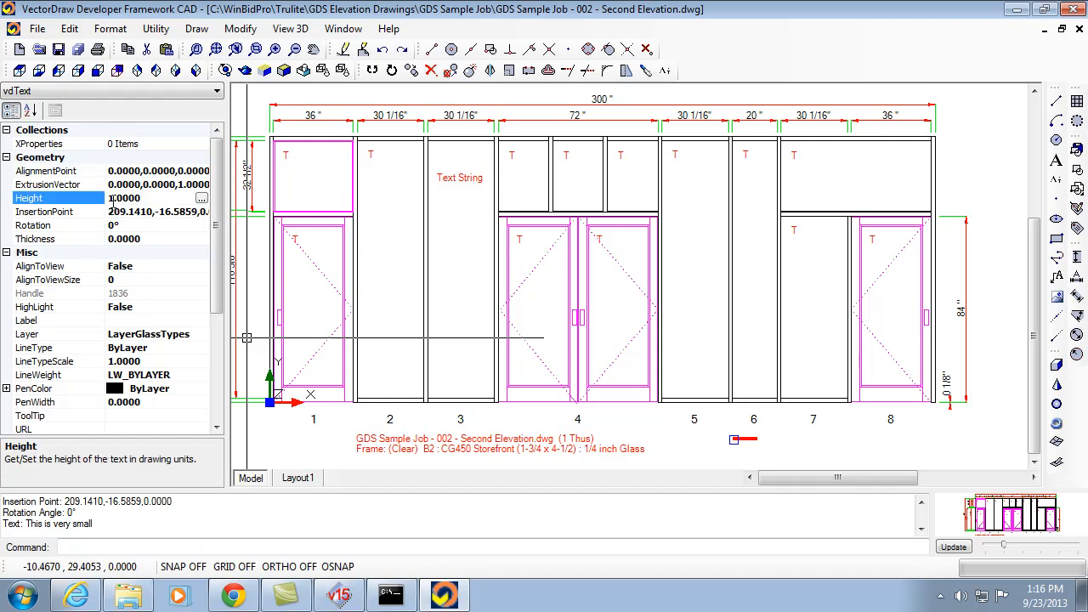
left_click_drag(110, 198, 119, 197)
type("3")
key("Return")
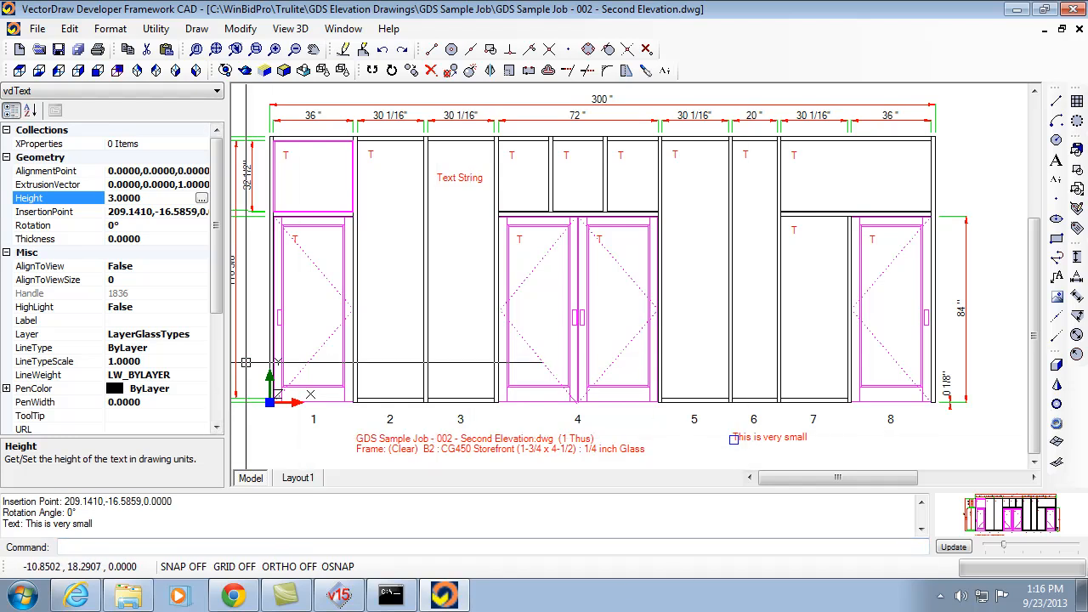
Change the text string beneath panel 6 to "This is my job."
left_click(218, 390)
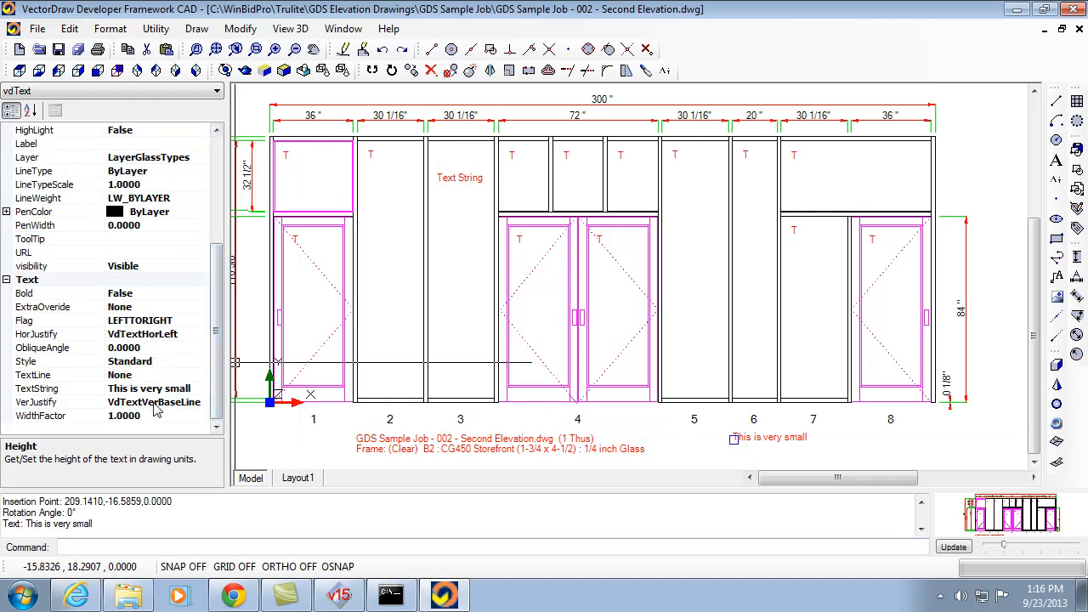
left_click(198, 389)
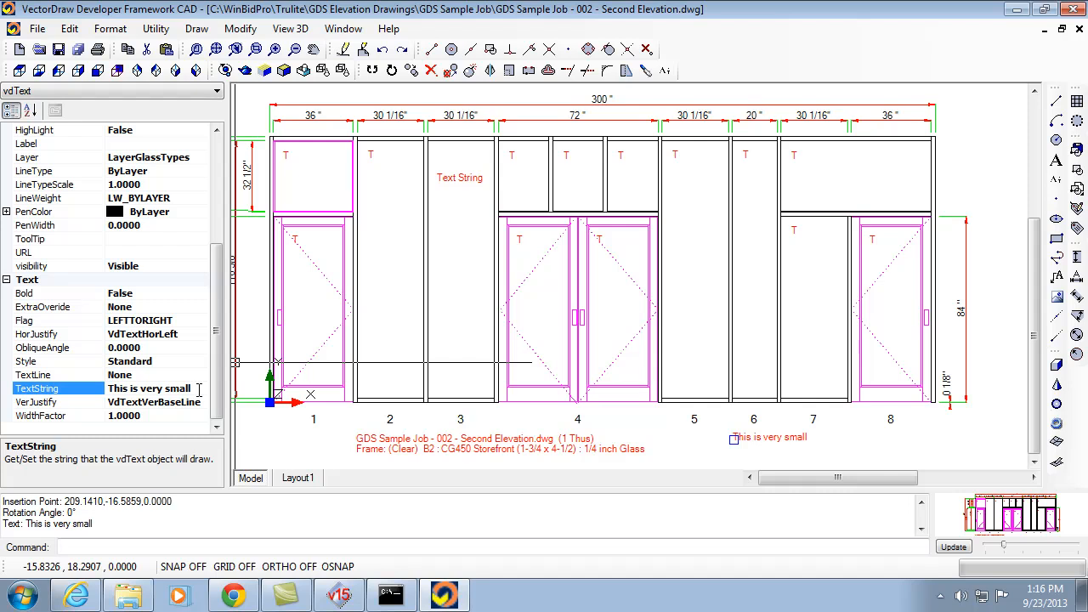
key("BackSpace")
key("BackSpace")
key("BackSpace")
key("BackSpace")
key("BackSpace")
key("BackSpace")
key("BackSpace")
key("BackSpace")
key("BackSpace")
type("my job.")
key("Return")
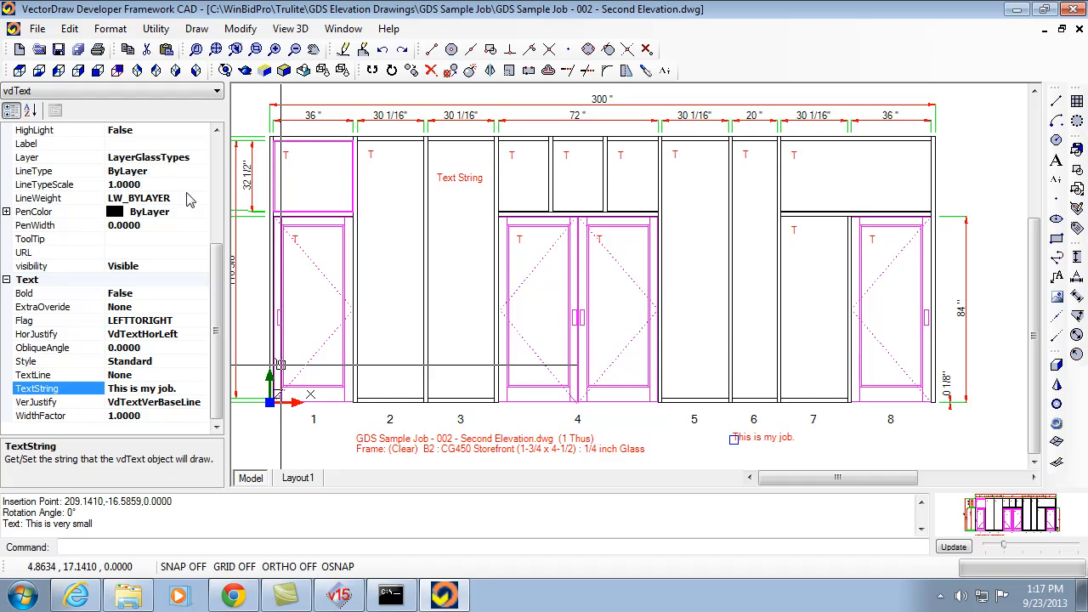
left_click(217, 177)
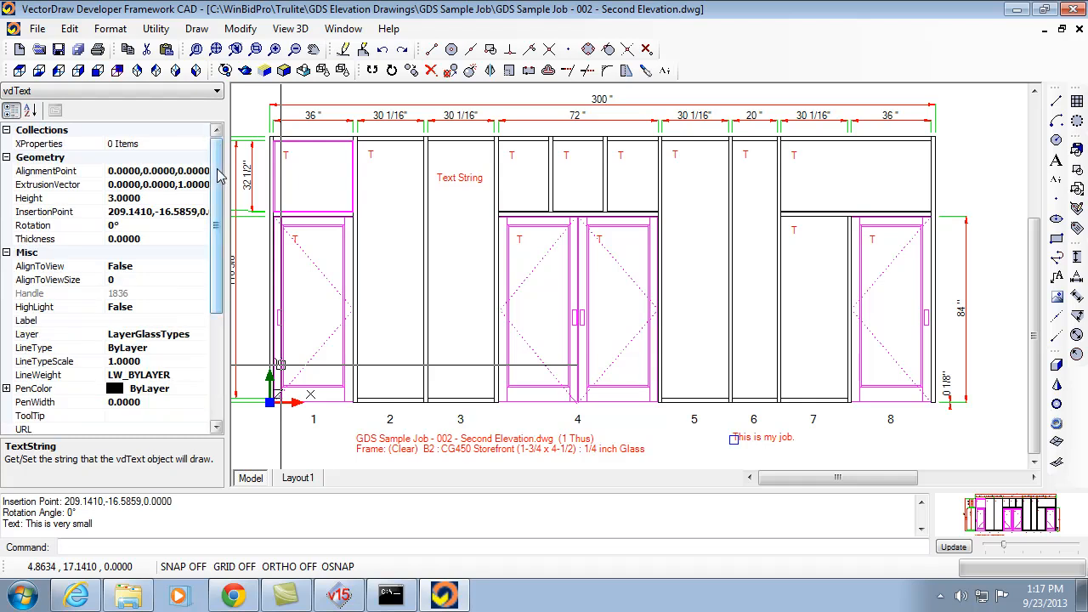
Enlarge the text "This is my job." beneath panel 6, trying a height of 4 before setting it to 6
left_click(113, 197)
double_click(112, 197)
type("4")
key("Return")
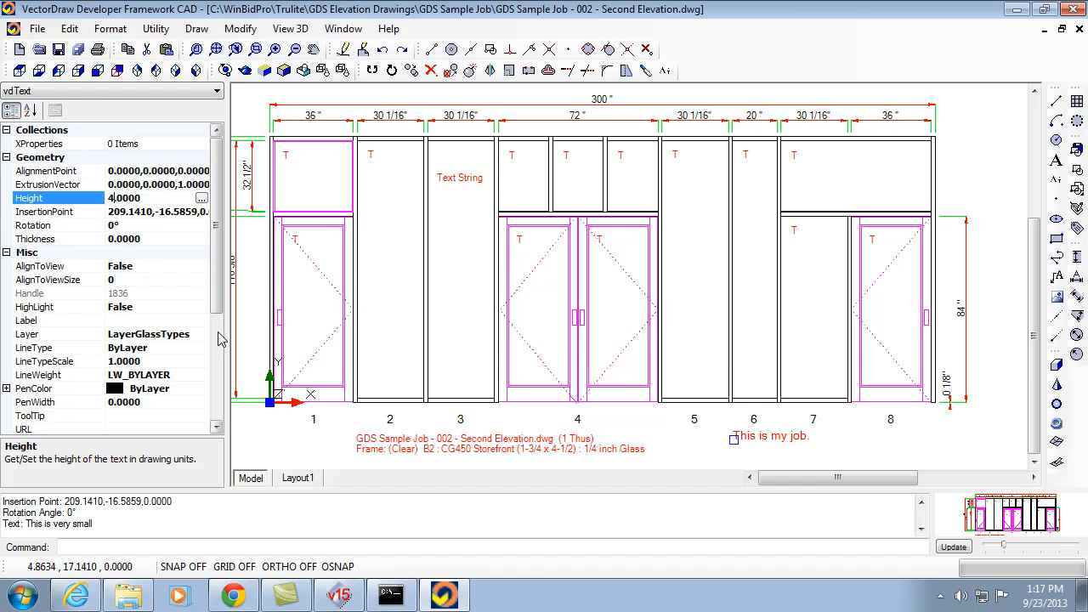
key("BackSpace")
type("6")
key("Return")
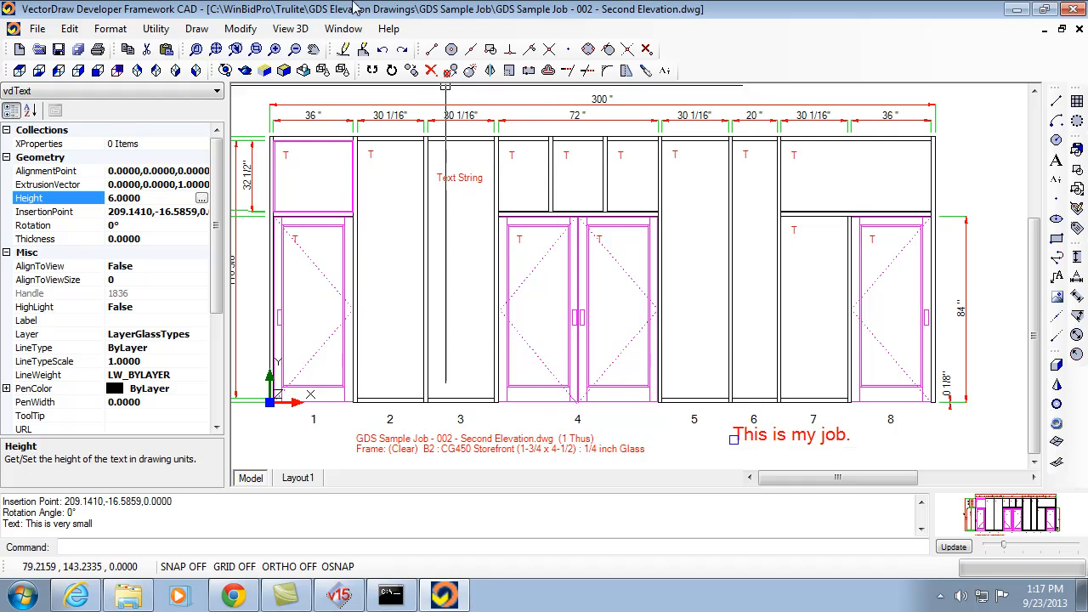
Move the text "This is my job." about 61 units right so it sits beneath panel 8
left_click(251, 28)
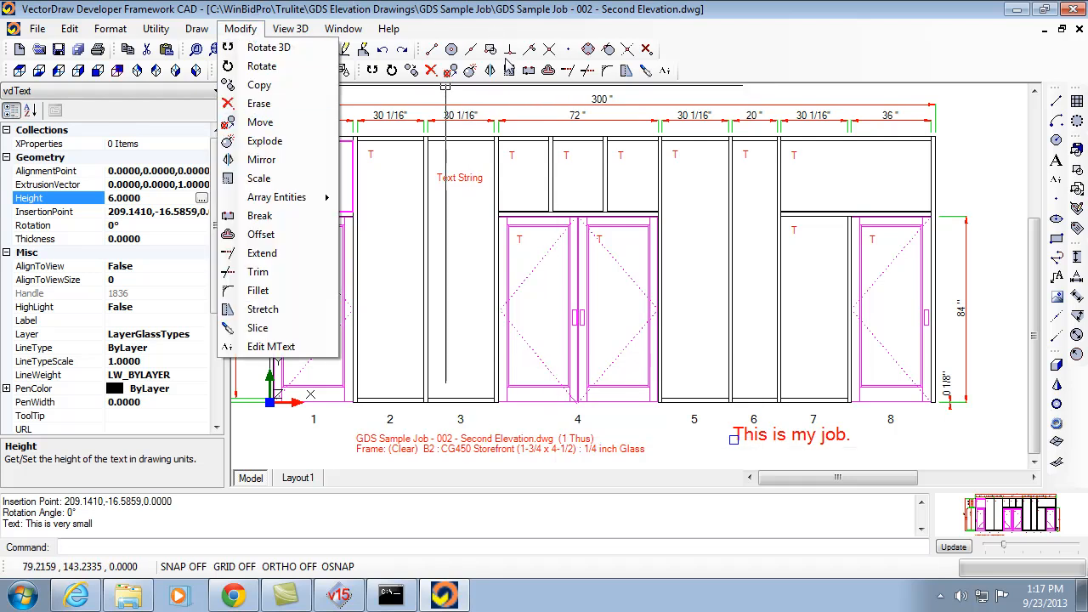
left_click(496, 20)
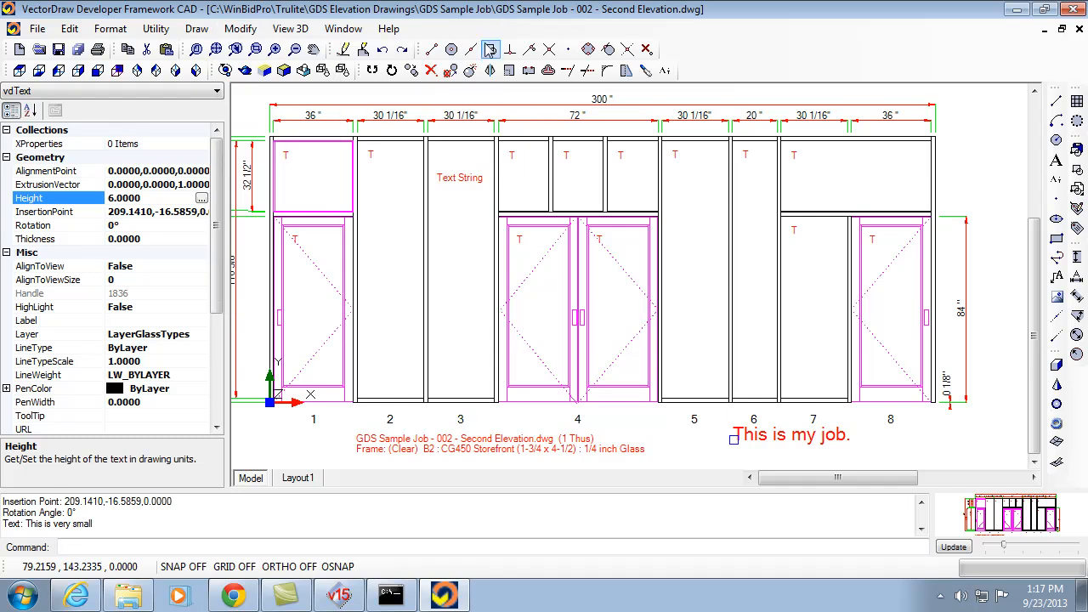
left_click(451, 73)
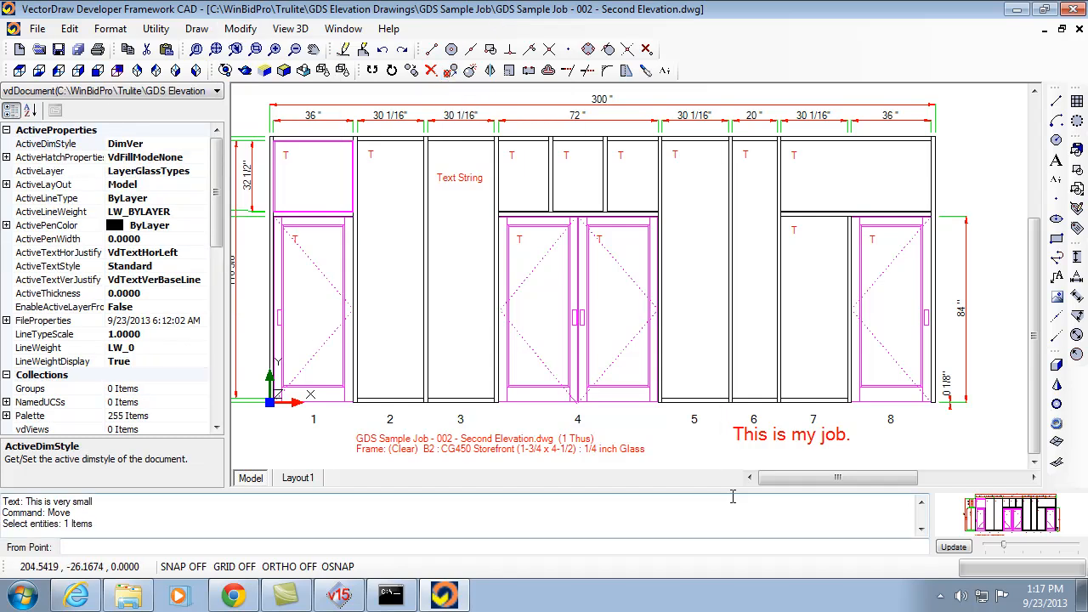
left_click(768, 435)
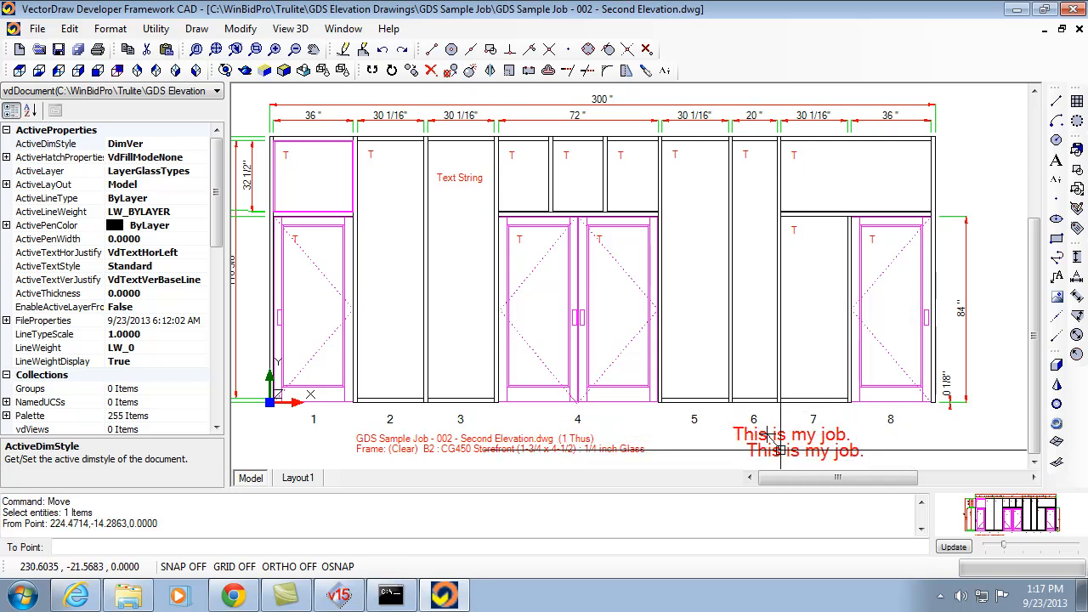
left_click(901, 439)
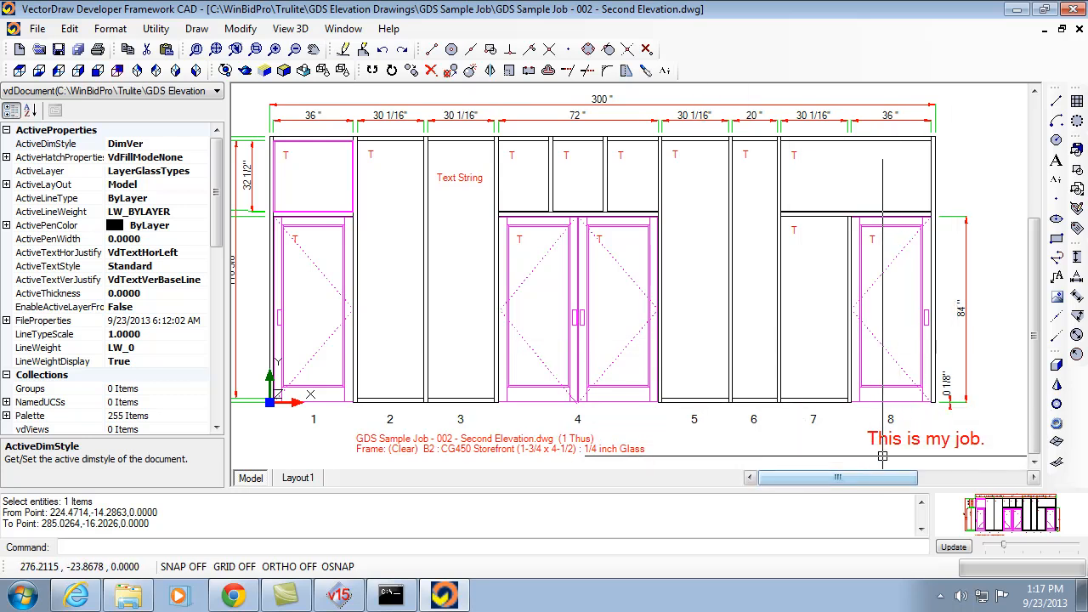
Move the two-line title text about 50 units left and 3 units up so it starts beneath panel 1
left_click(432, 448)
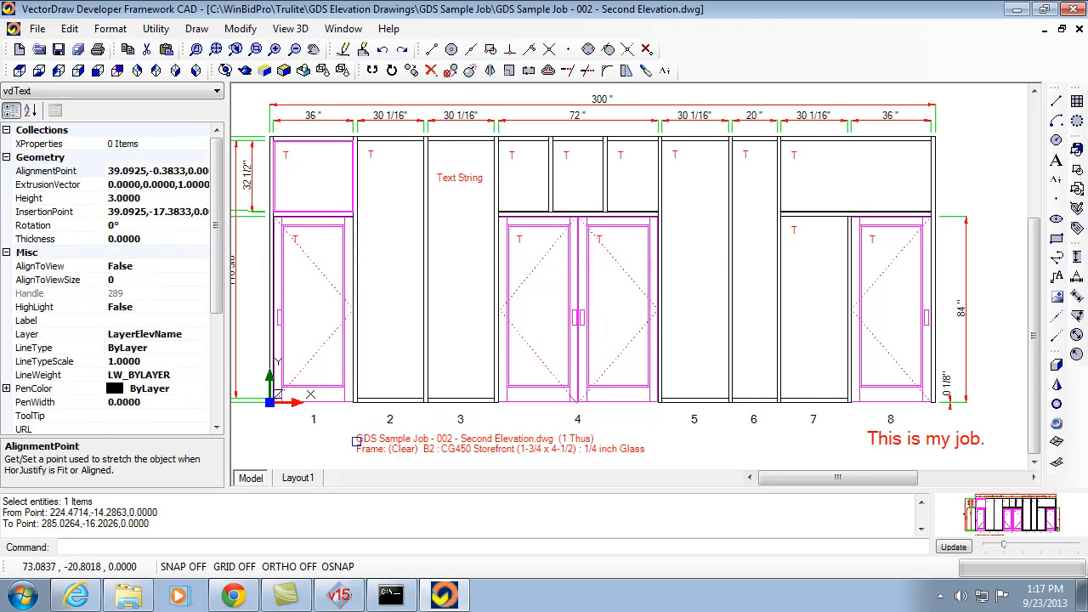
right_click(432, 449)
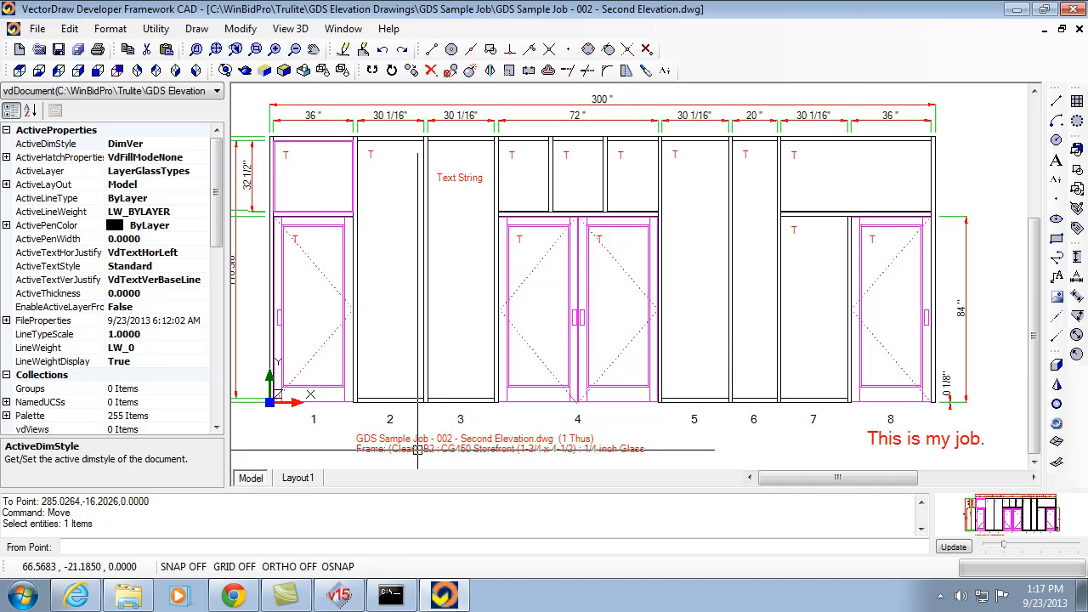
left_click(417, 444)
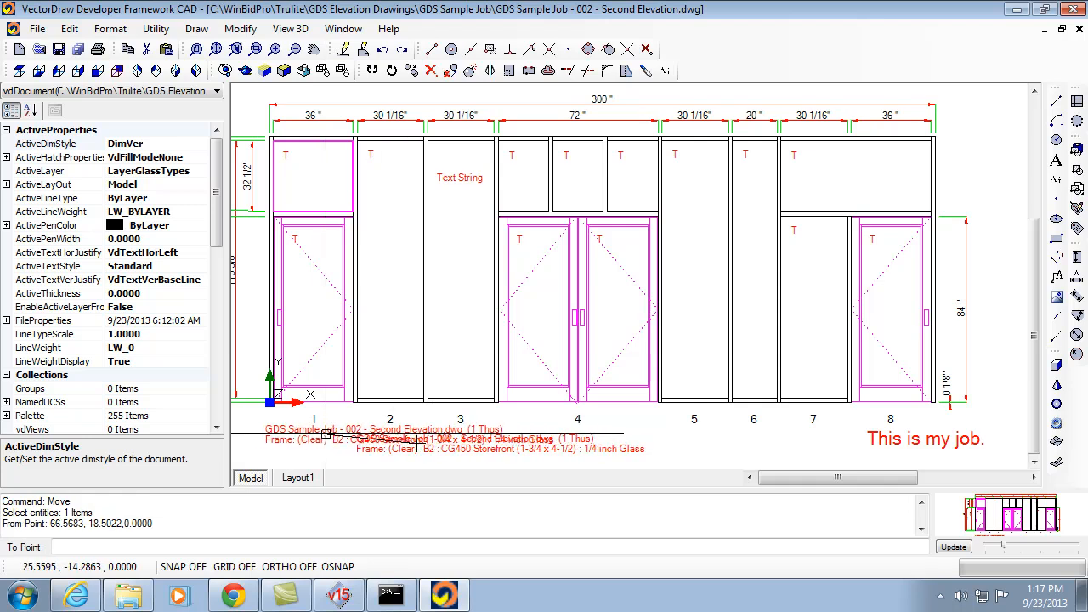
left_click(307, 438)
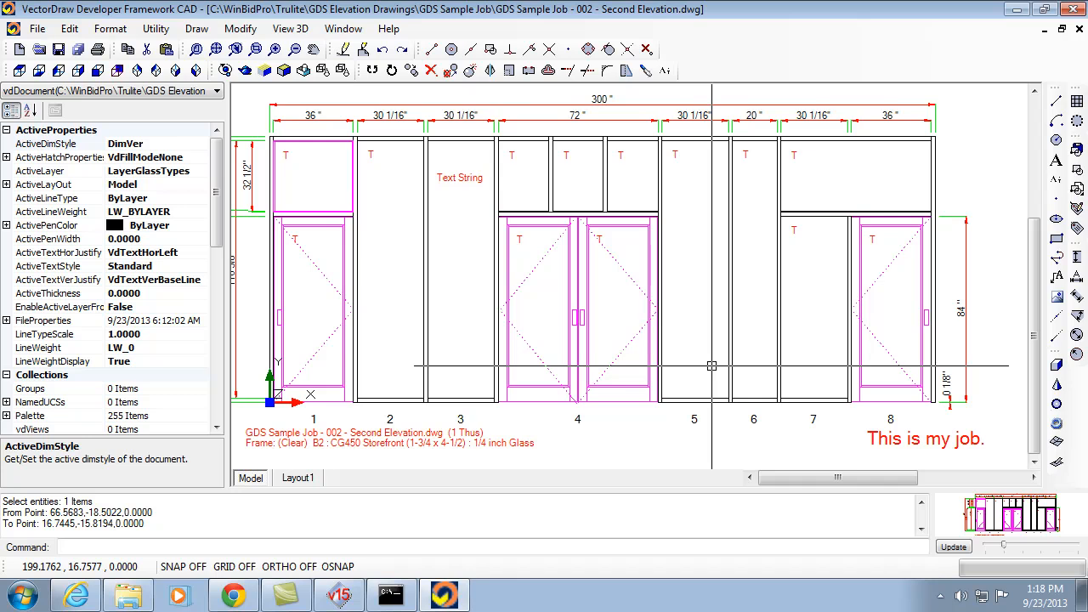
Erase the two "T" glass marks at panel 7, in the wide upper lite and the lite below it
left_click(794, 156)
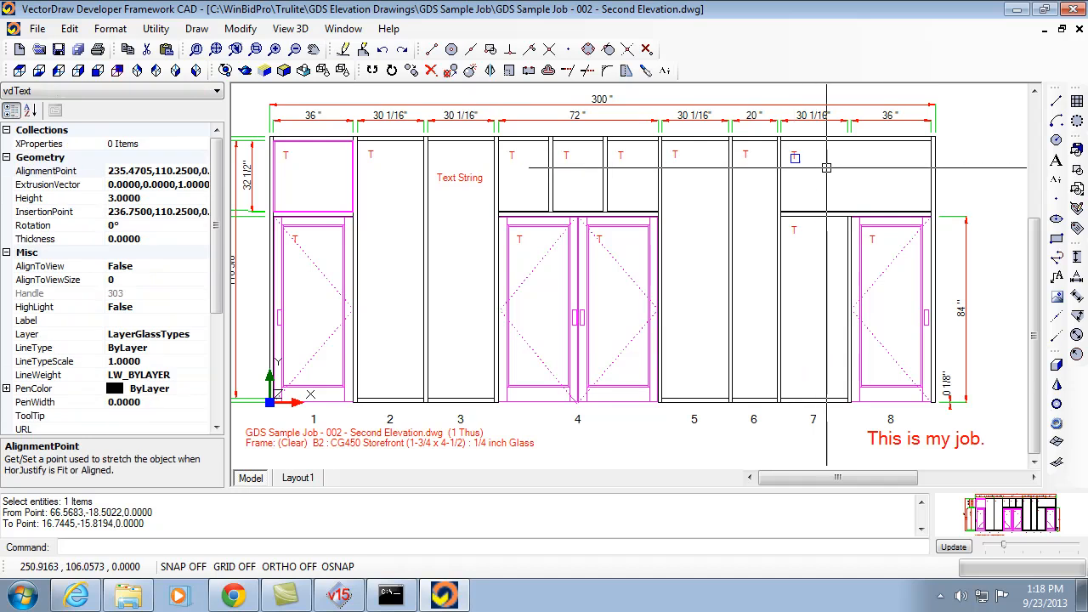
left_click(431, 71)
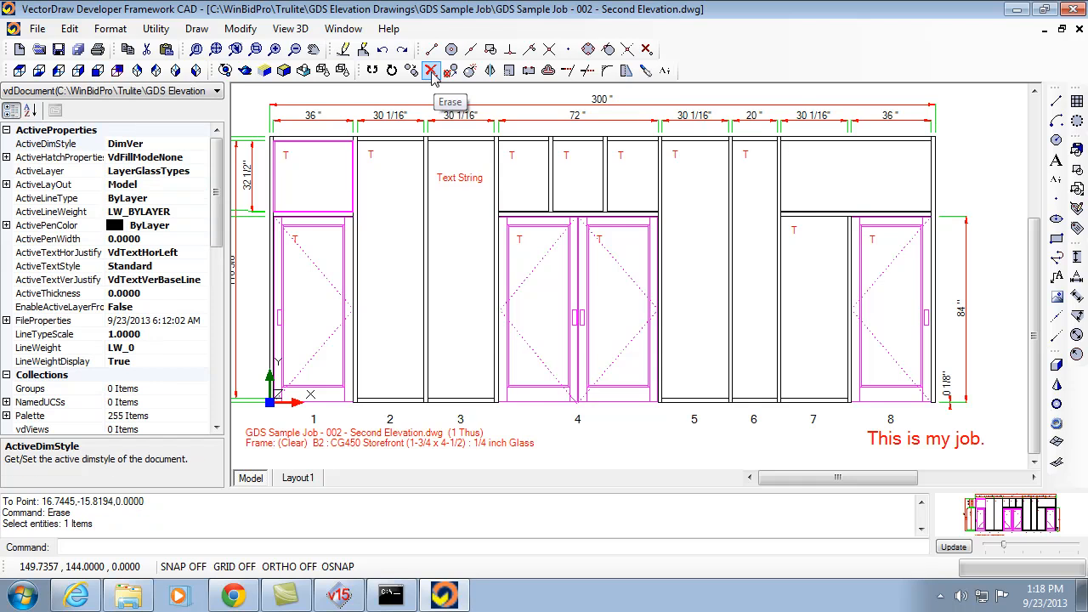
left_click(794, 226)
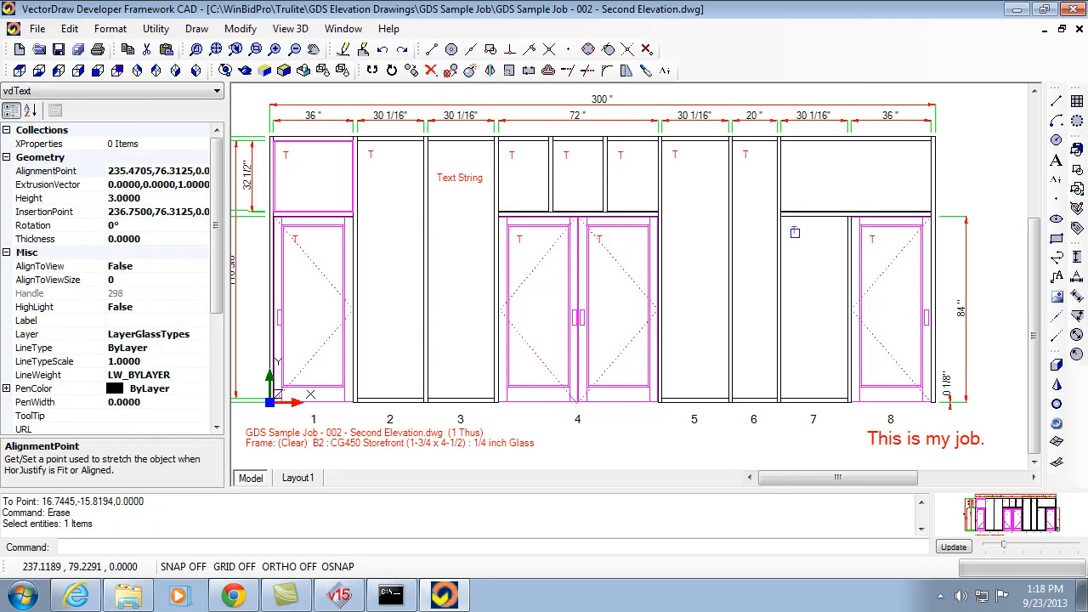
key("Delete")
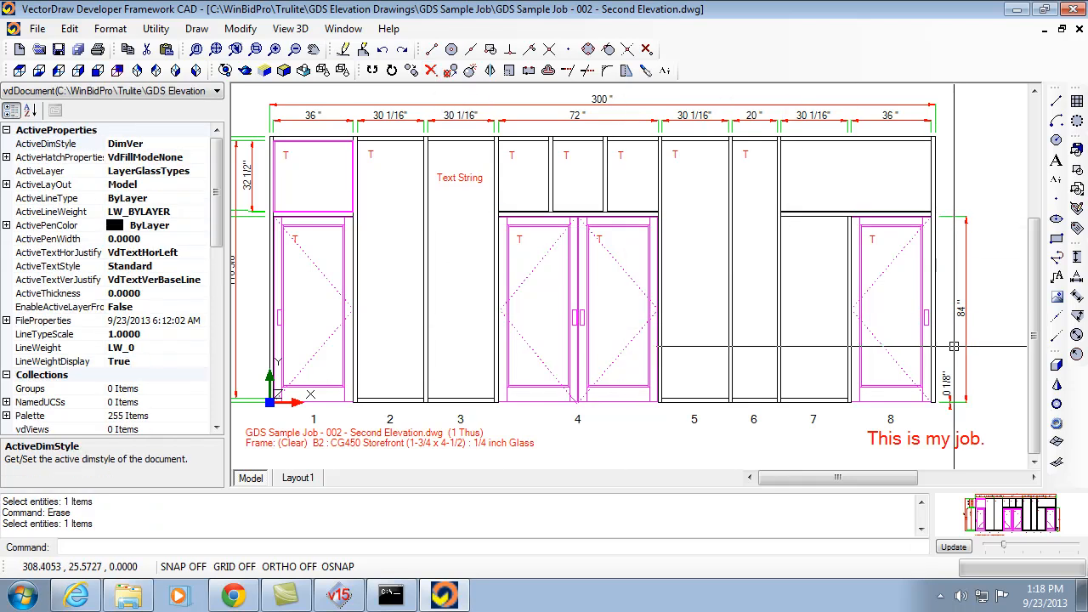